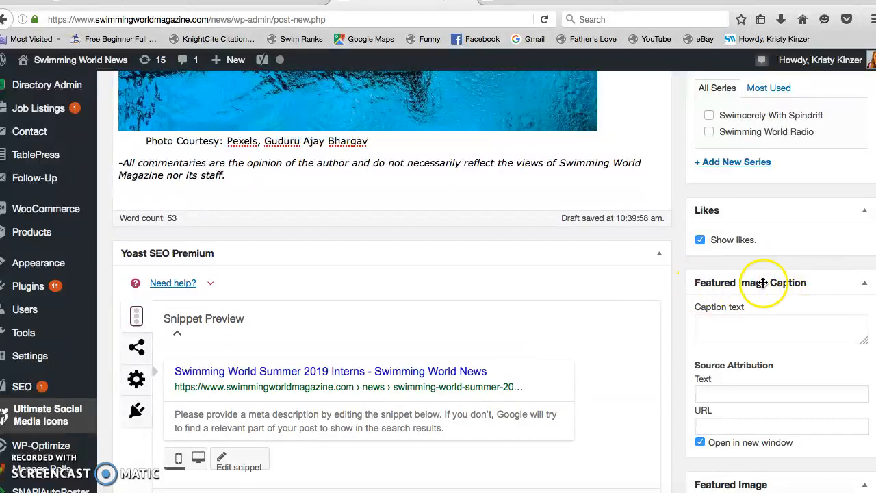
Review the attachment details of the goggles-by-the-pool photo in the post's featured image library.
scroll(801, 290, down, 5)
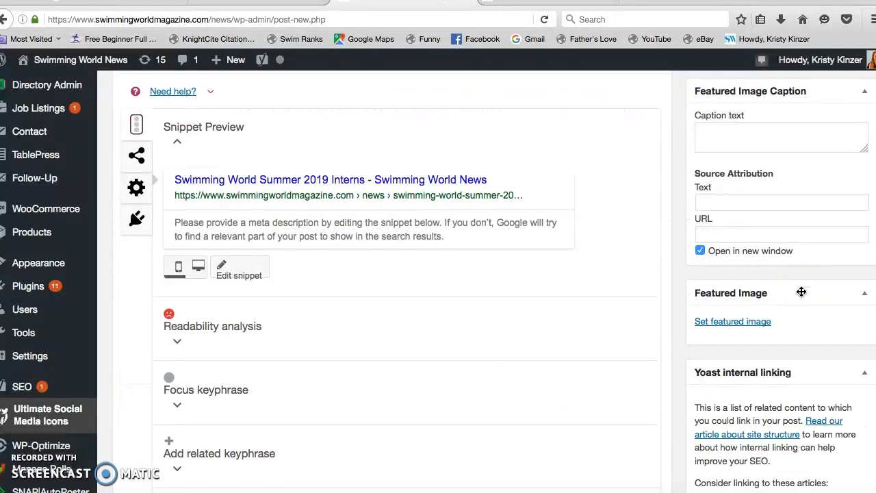
click(722, 323)
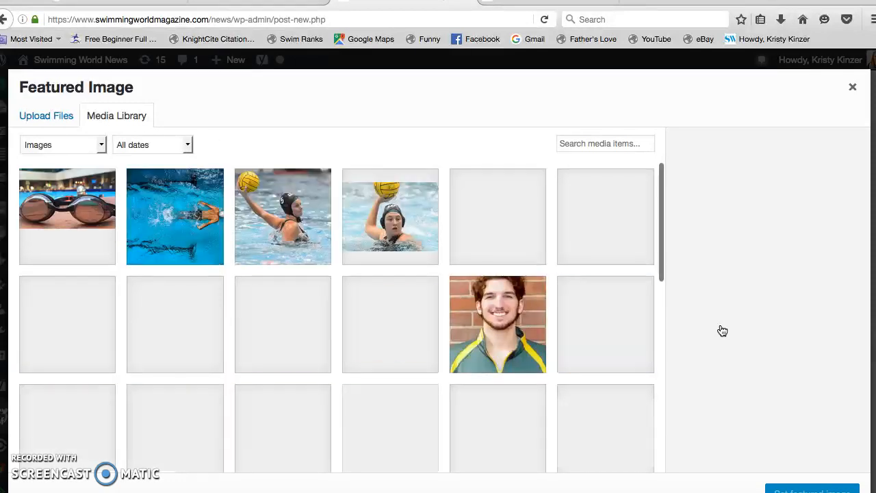
click(73, 225)
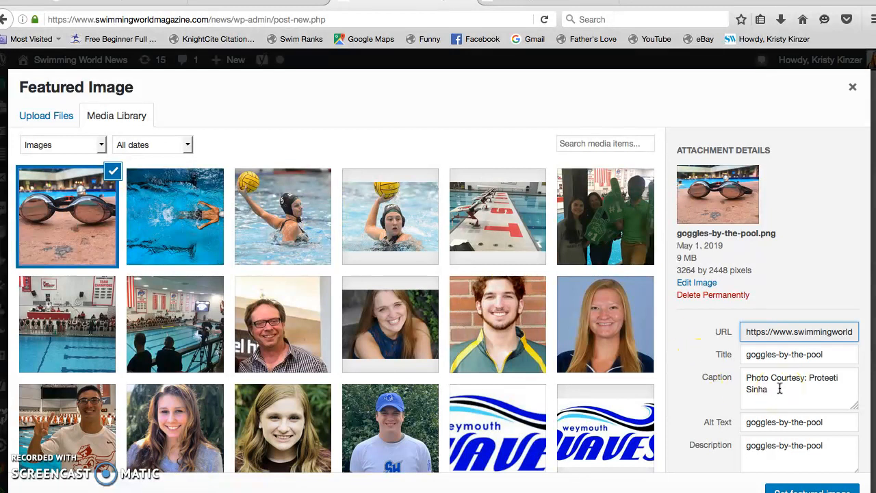
scroll(779, 389, down, 1)
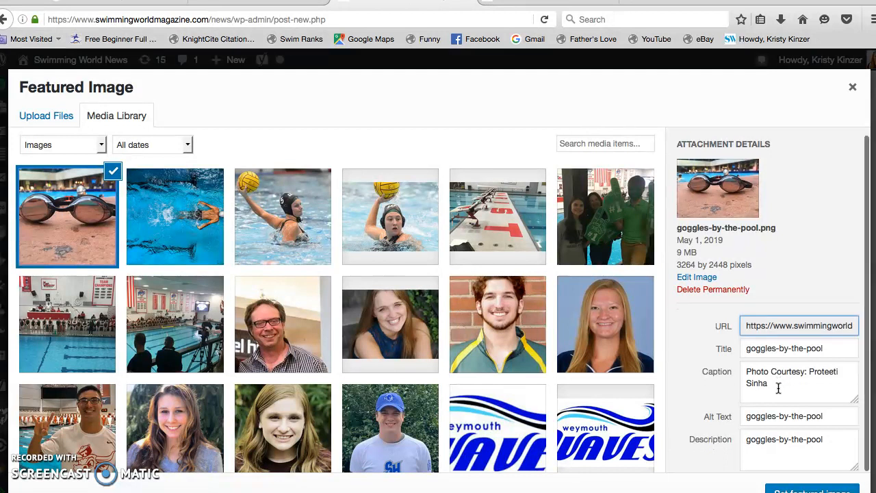
click(852, 87)
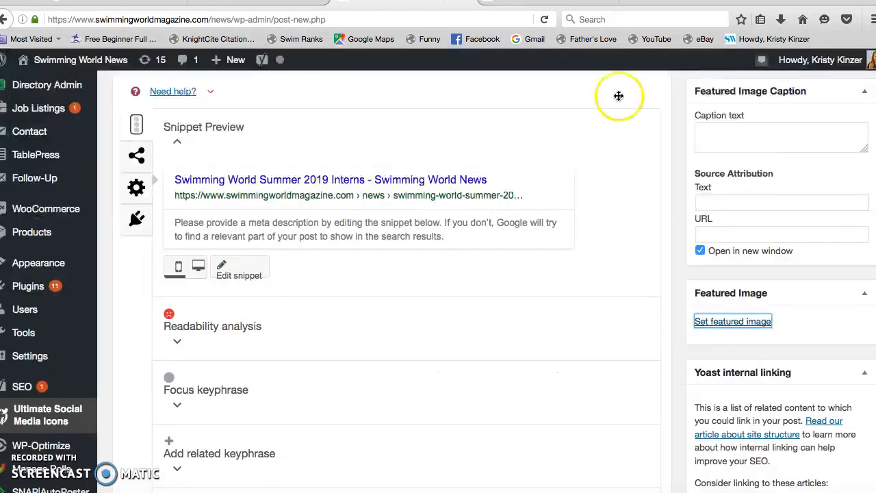
click(744, 322)
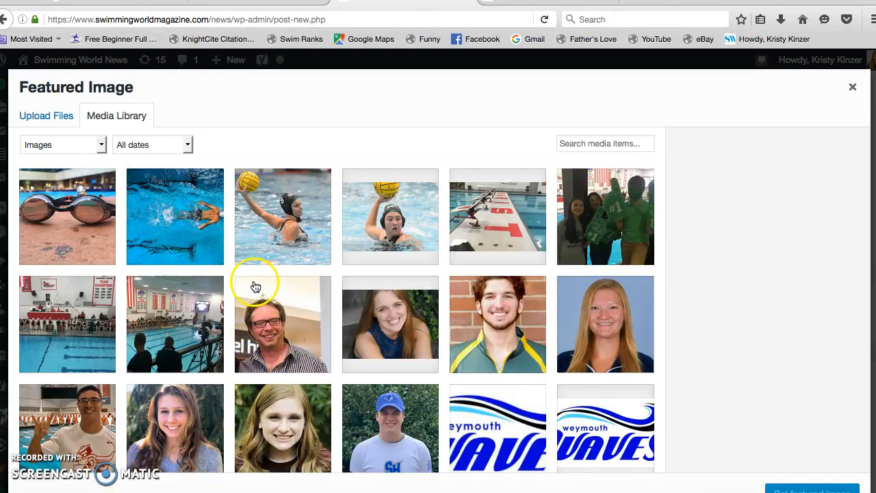
click(384, 232)
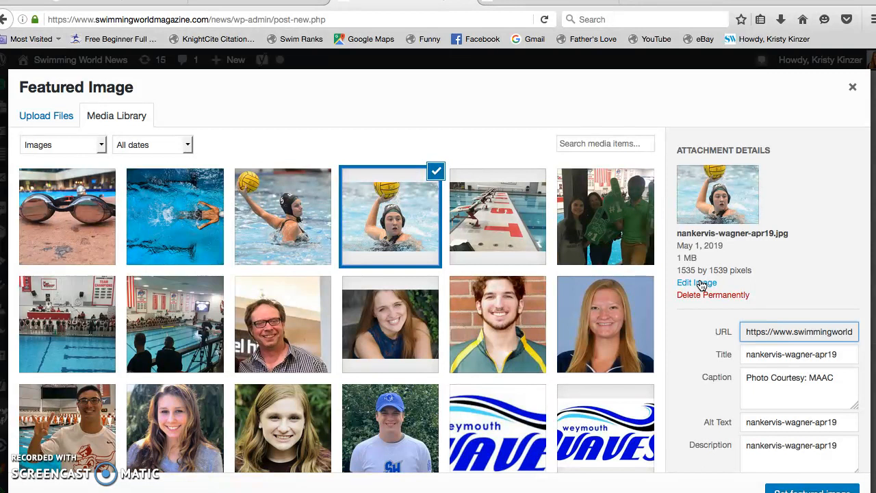
click(700, 283)
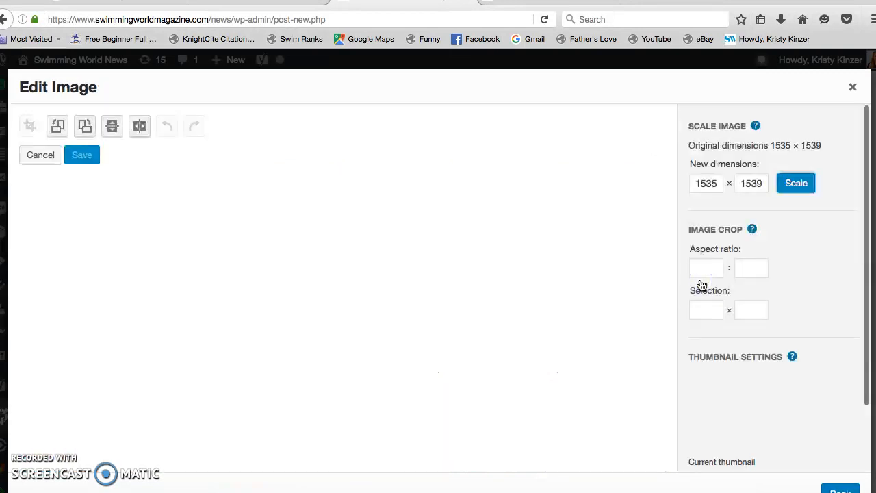
click(731, 236)
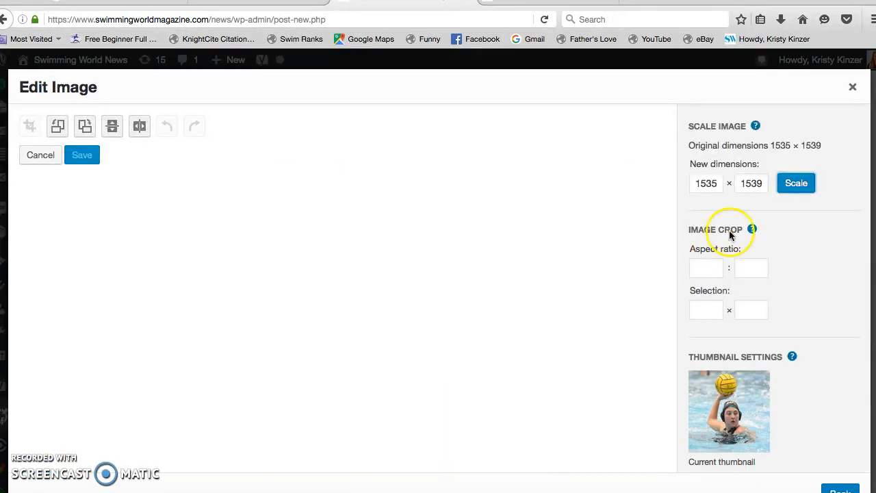
double_click(753, 183)
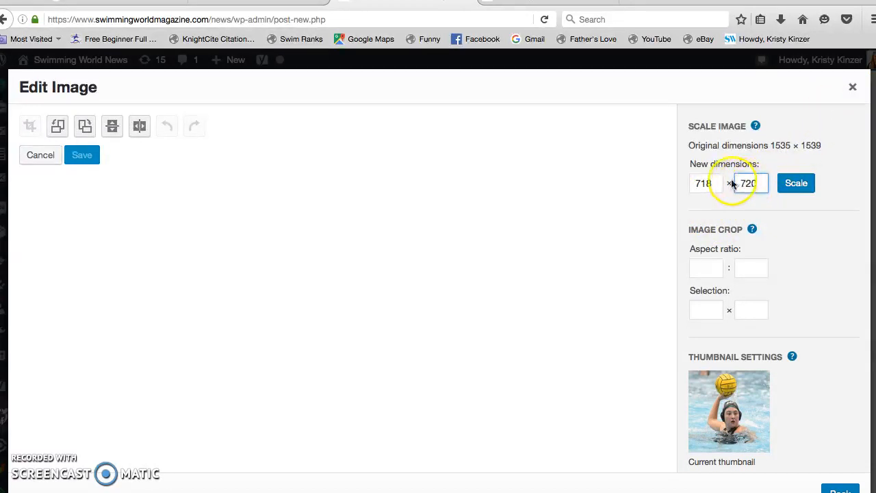
click(854, 88)
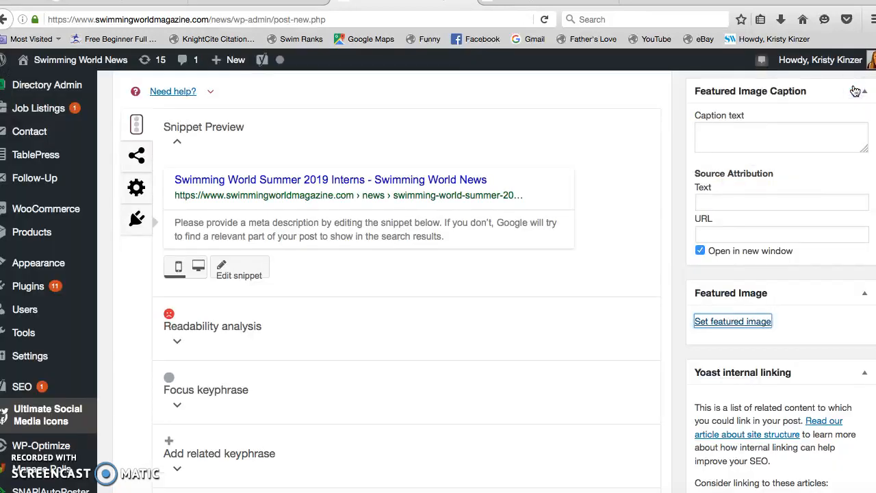
Return to the featured image library and select the Alice Tai freestyle world record photo.
click(725, 319)
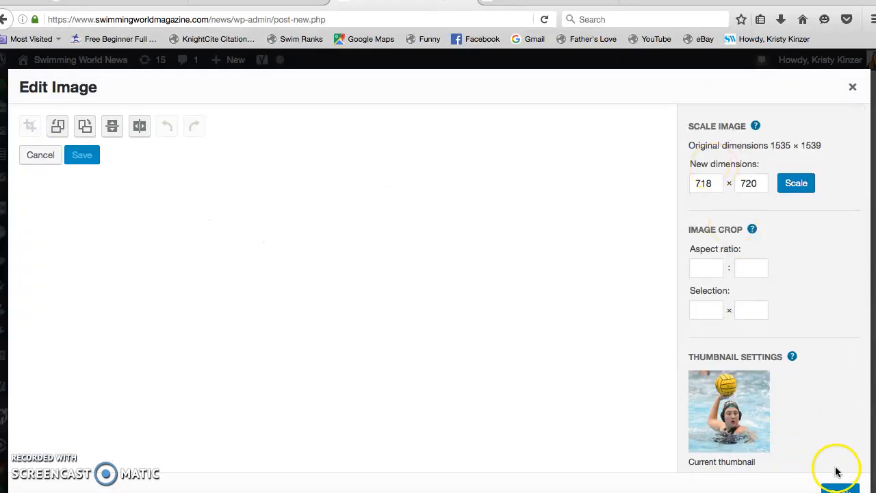
click(834, 489)
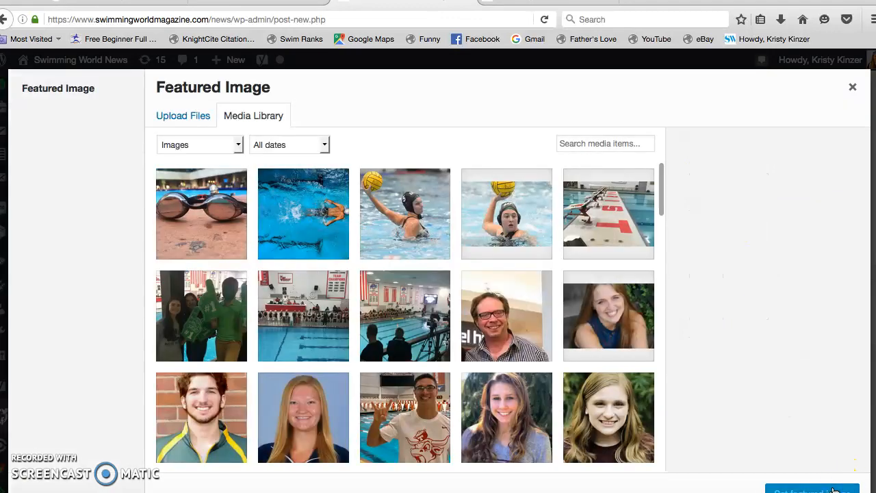
scroll(320, 286, down, 3)
scroll(320, 286, down, 15)
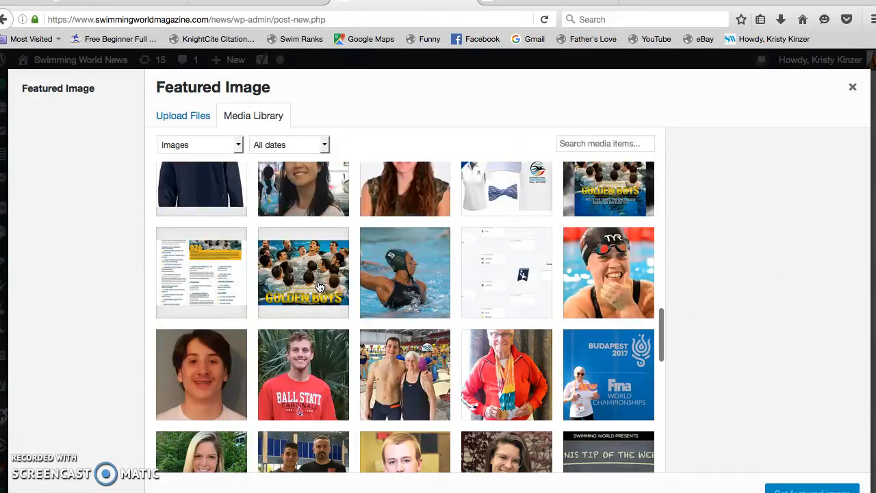
scroll(320, 286, down, 2)
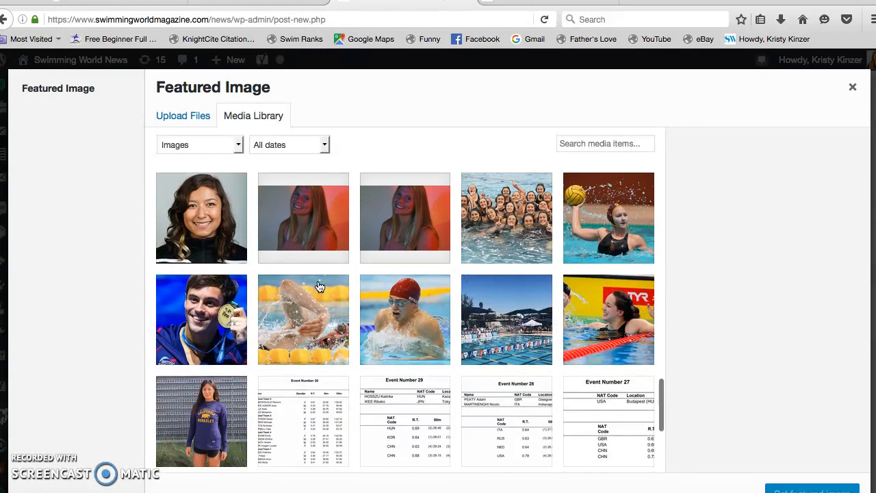
scroll(320, 287, down, 2)
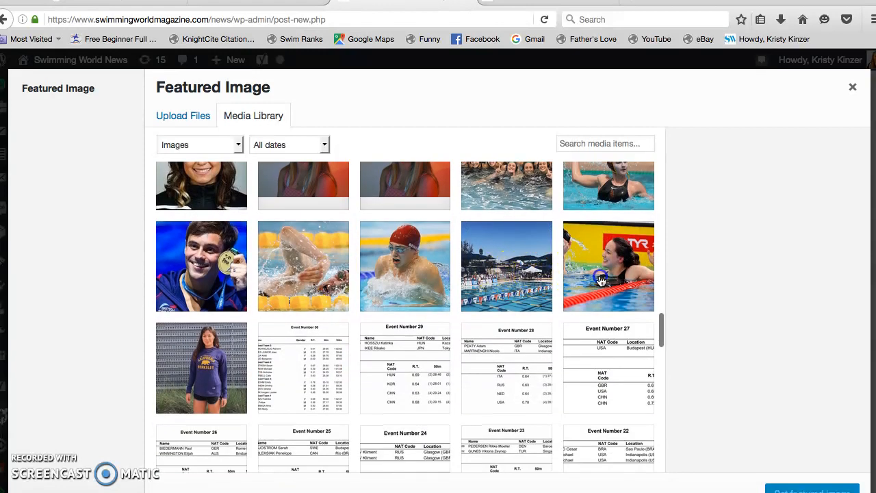
click(601, 280)
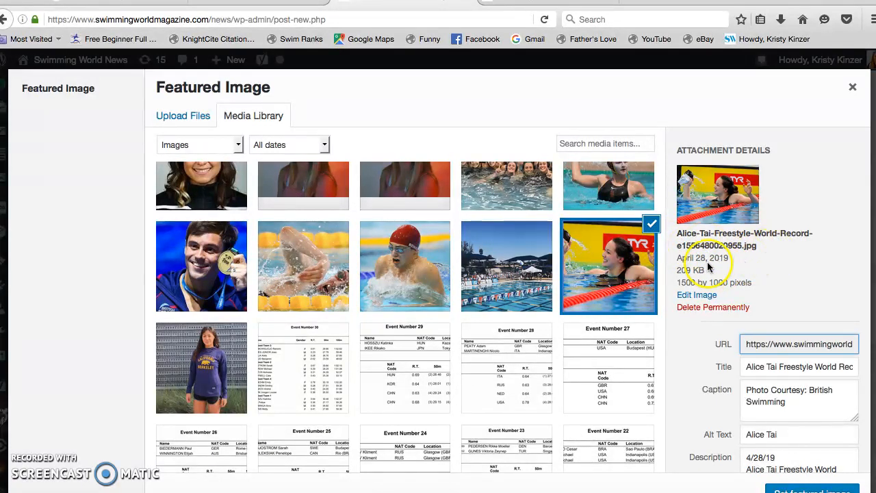
Examine the selected photo's title, caption, alt text and the date in its description.
scroll(737, 382, down, 1)
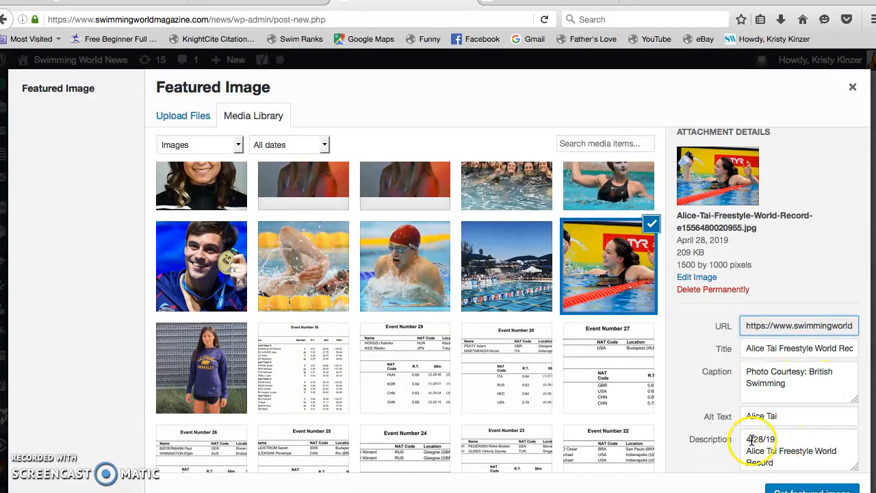
drag(775, 439, 748, 438)
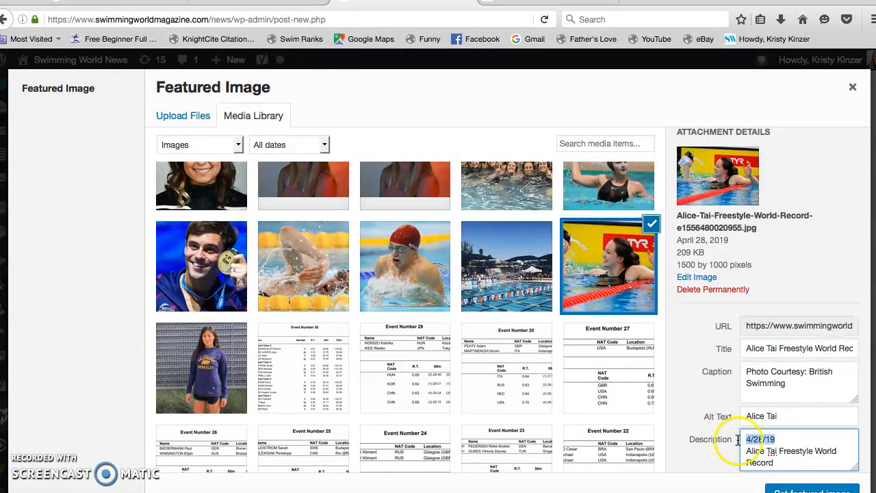
click(788, 439)
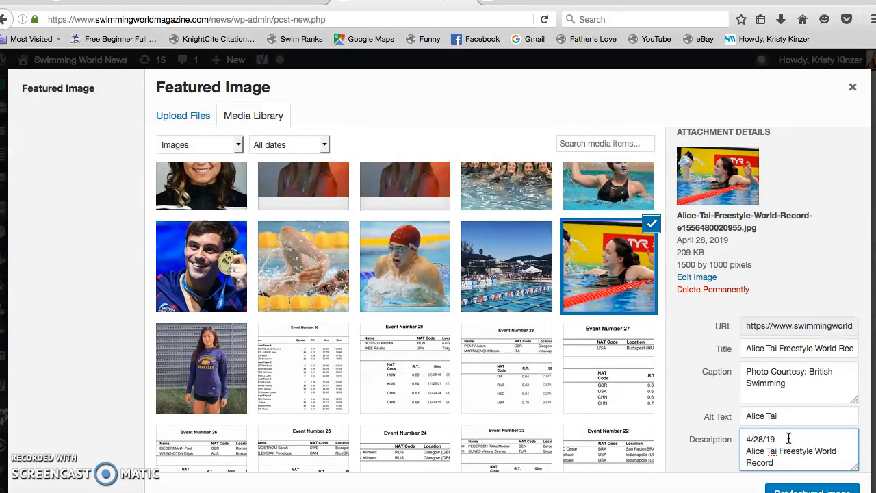
scroll(788, 439, down, 1)
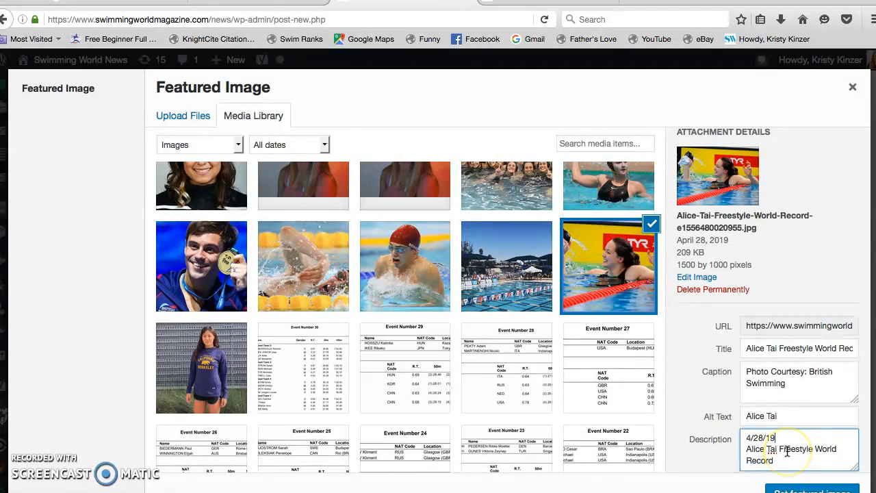
click(774, 442)
click(706, 373)
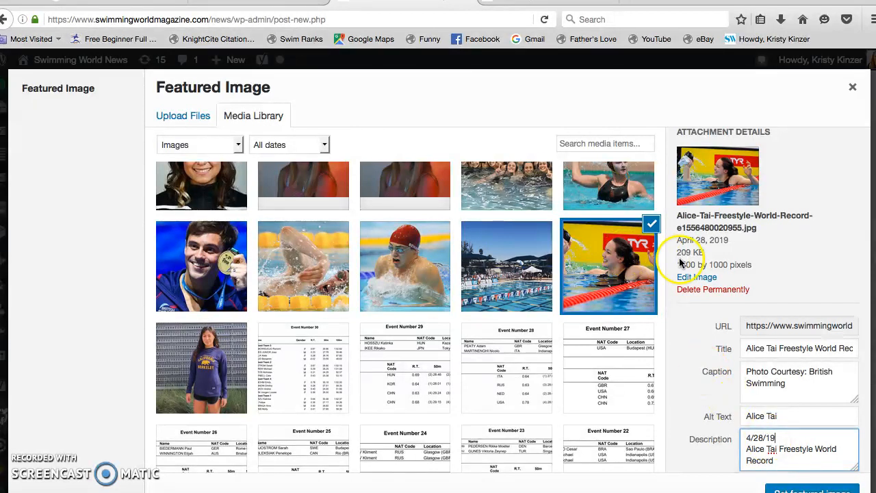
Scale the selected photo to 1080 × 720 pixels and return to the featured image library.
click(695, 278)
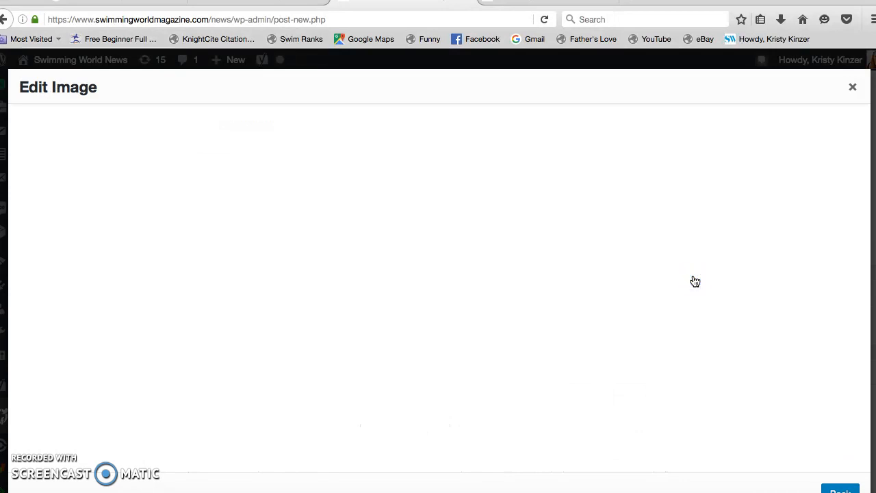
double_click(749, 183)
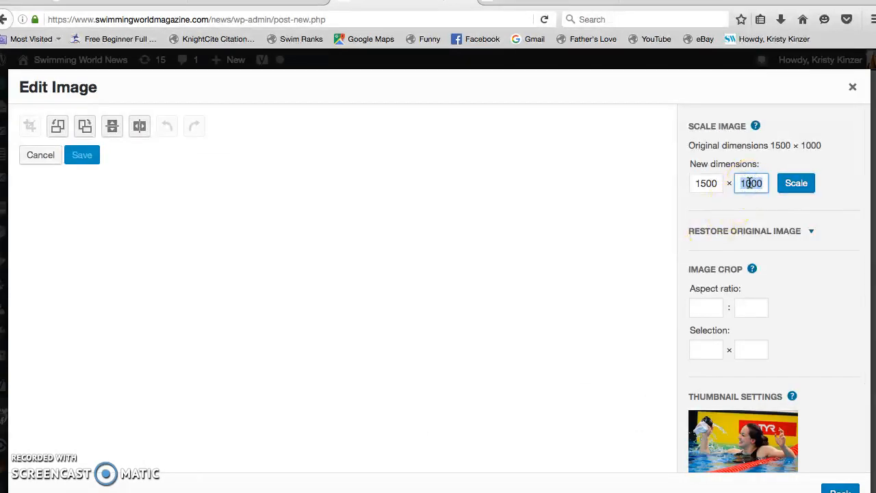
click(798, 183)
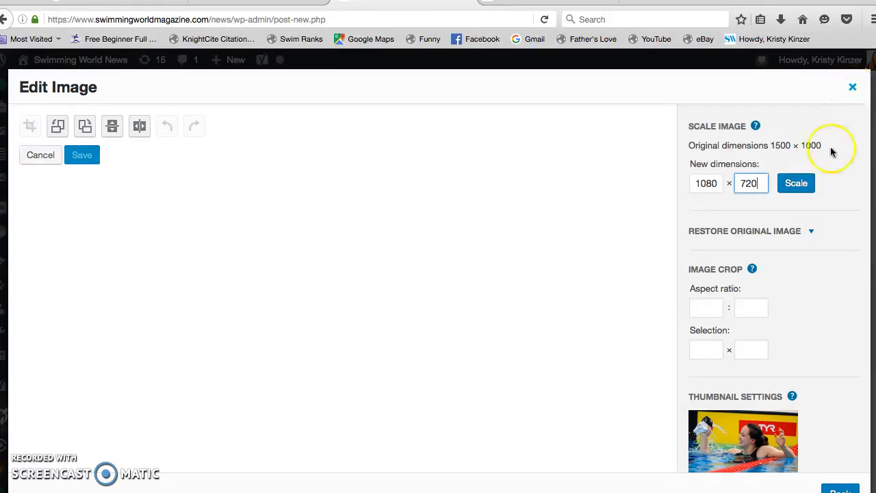
click(794, 186)
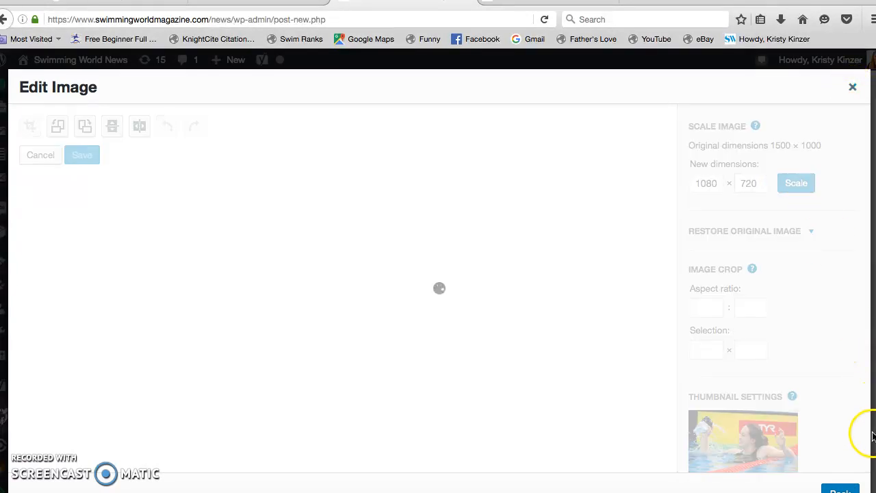
click(846, 490)
click(845, 490)
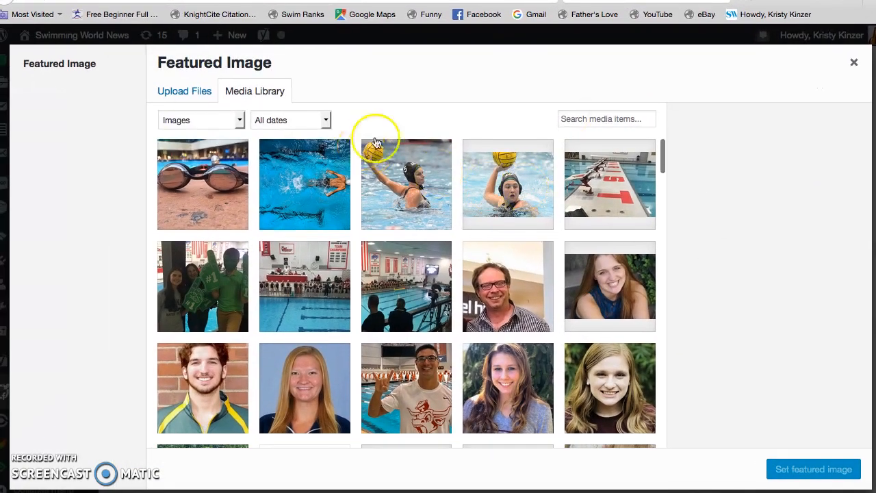
Find the rescaled Alice Tai photo in the media library and set it as the post's featured image.
scroll(471, 267, down, 10)
scroll(471, 270, down, 5)
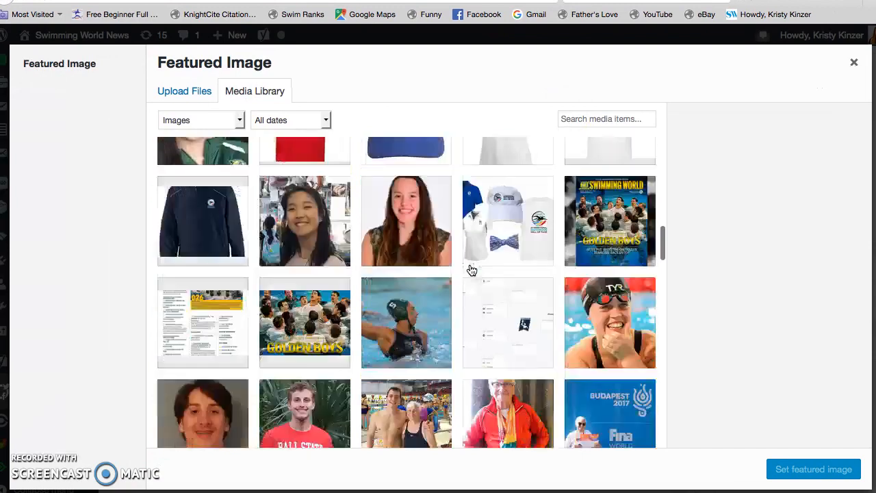
scroll(471, 269, down, 3)
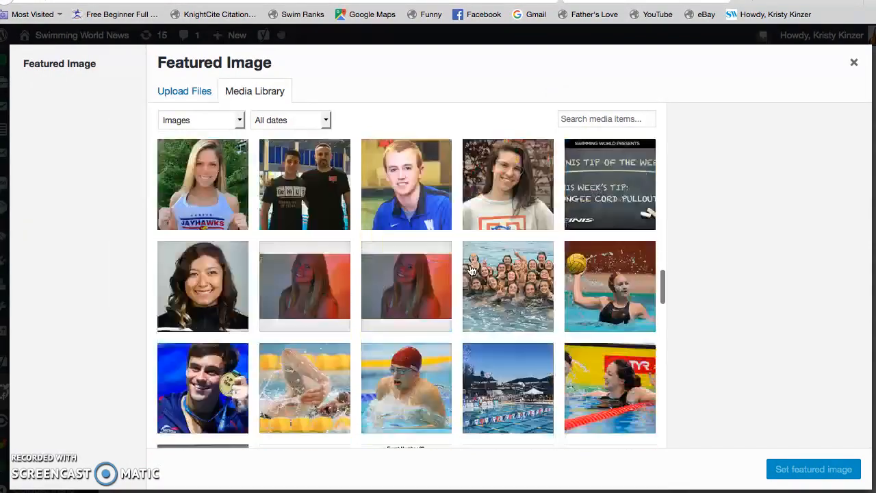
click(611, 378)
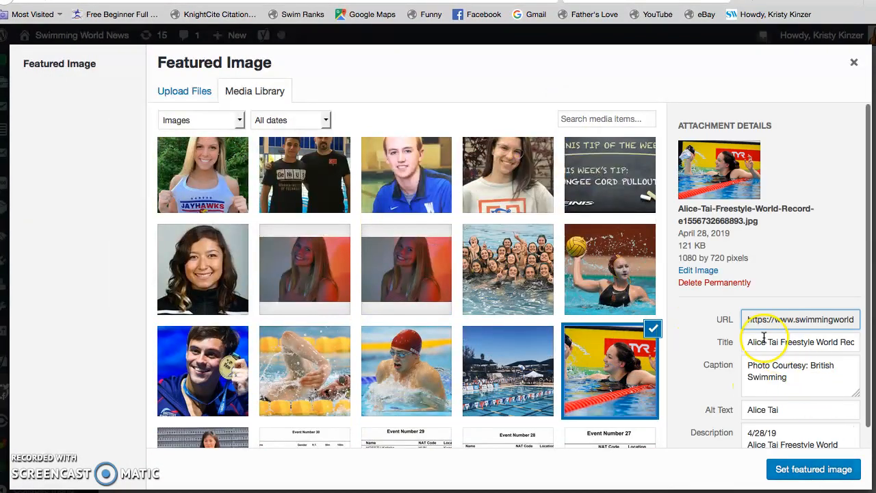
scroll(708, 346, down, 1)
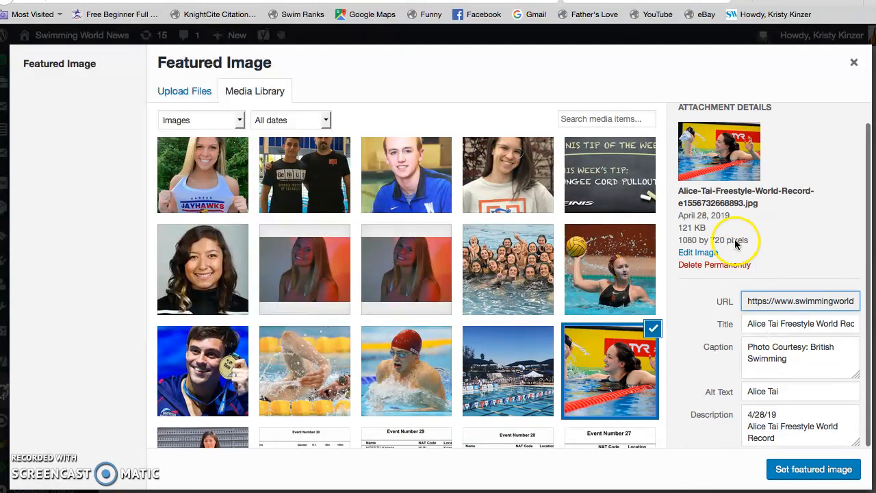
click(798, 468)
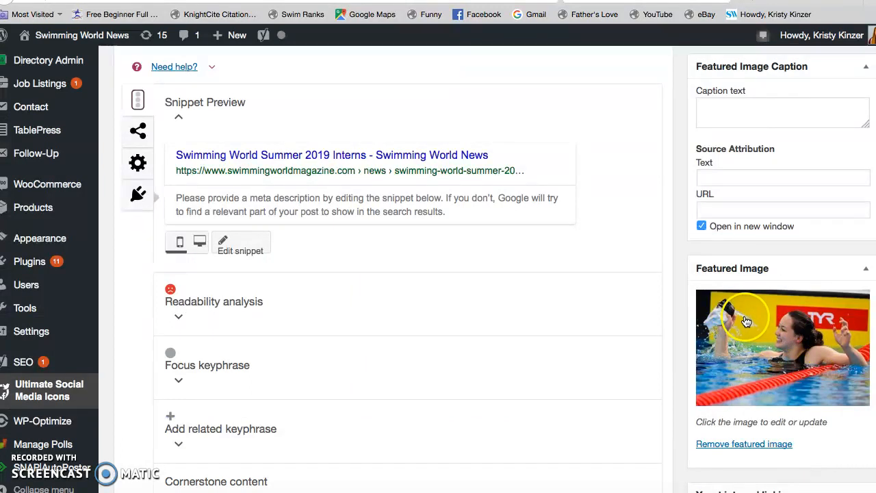
Preview the post and check how the featured image looks on the article page.
scroll(742, 206, up, 12)
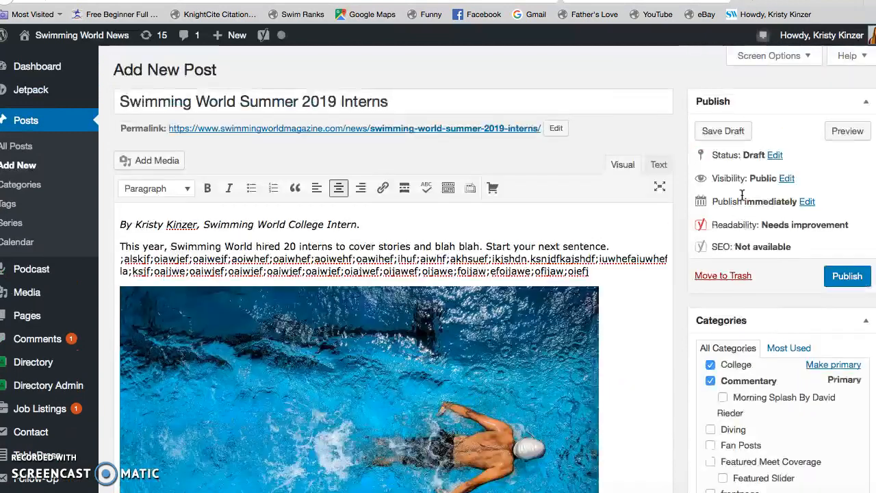
click(847, 130)
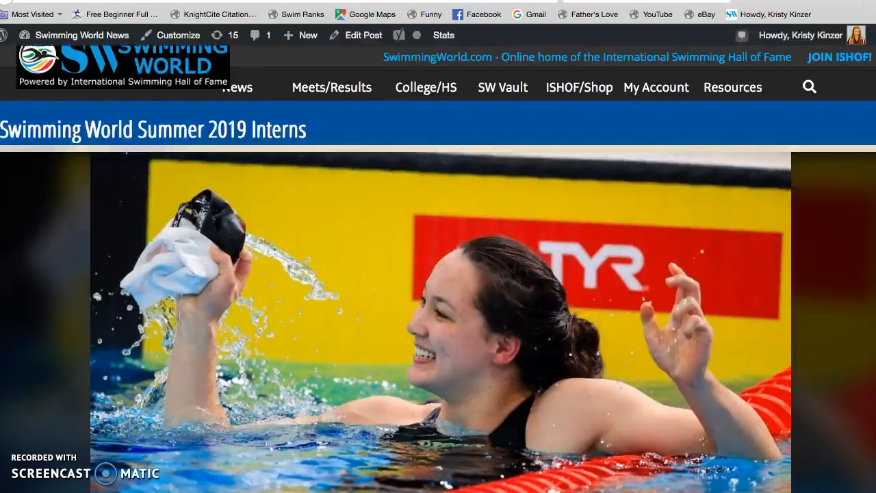
click(432, 268)
scroll(432, 268, down, 3)
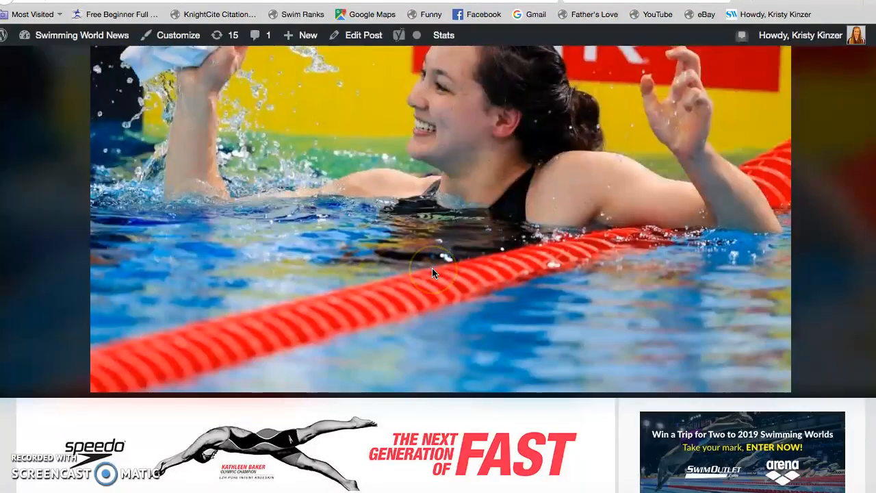
Return to the post editor, copy the caption from the featured image's attachment details, and keep that photo as the featured image.
click(411, 1)
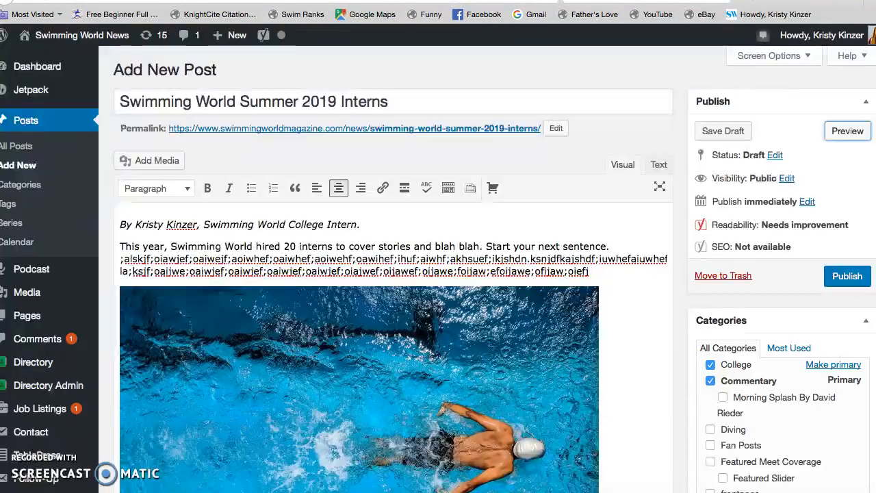
scroll(756, 389, down, 5)
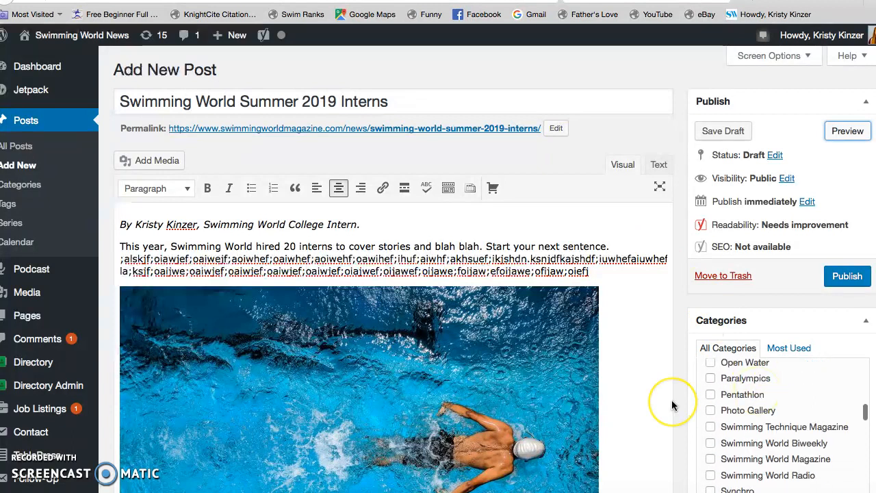
scroll(671, 400, down, 10)
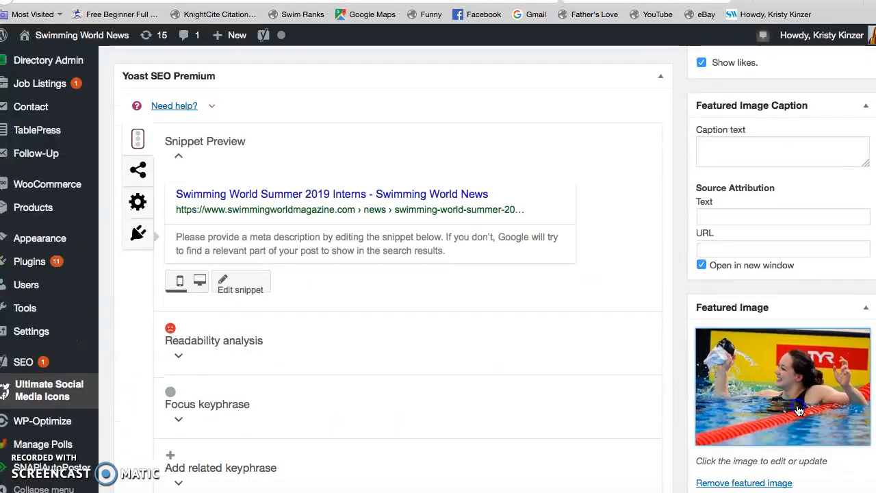
click(799, 410)
drag(788, 358, 746, 348)
key(ctrl+c)
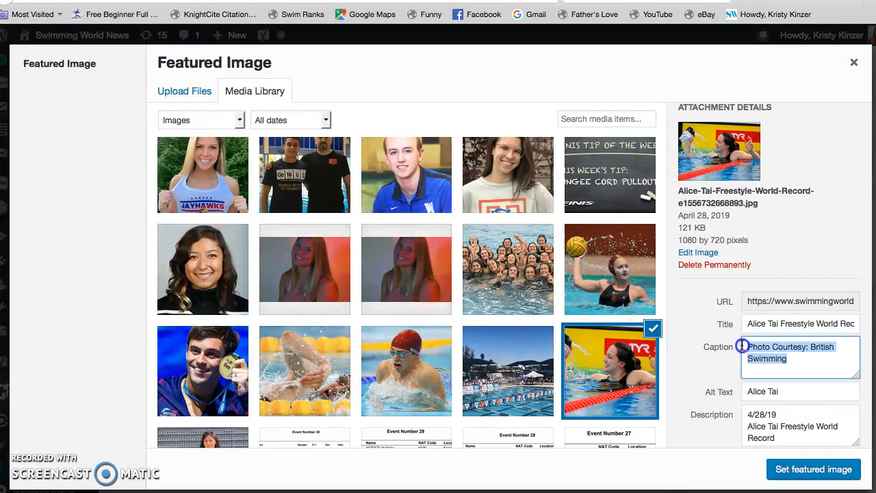
click(820, 468)
Paste the copied credit "Photo Courtesy: British Swimming" as the post's featured image caption text.
click(772, 151)
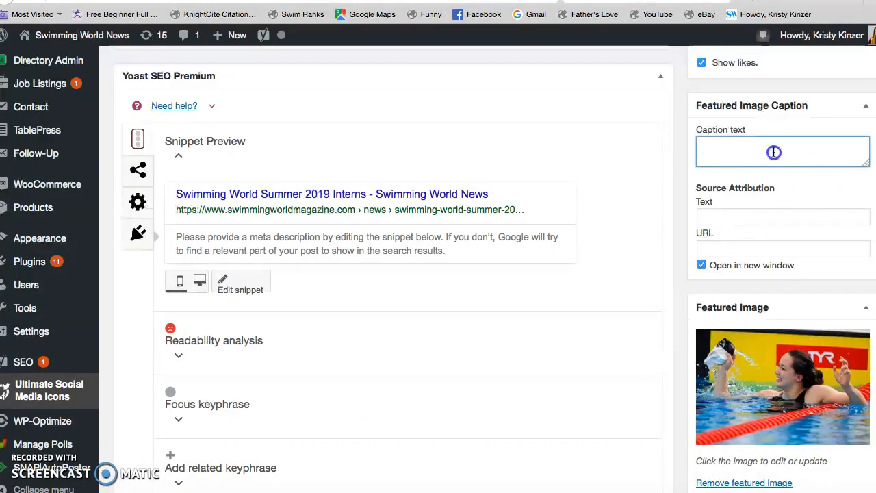
scroll(774, 151, up, 3)
key(ctrl+v)
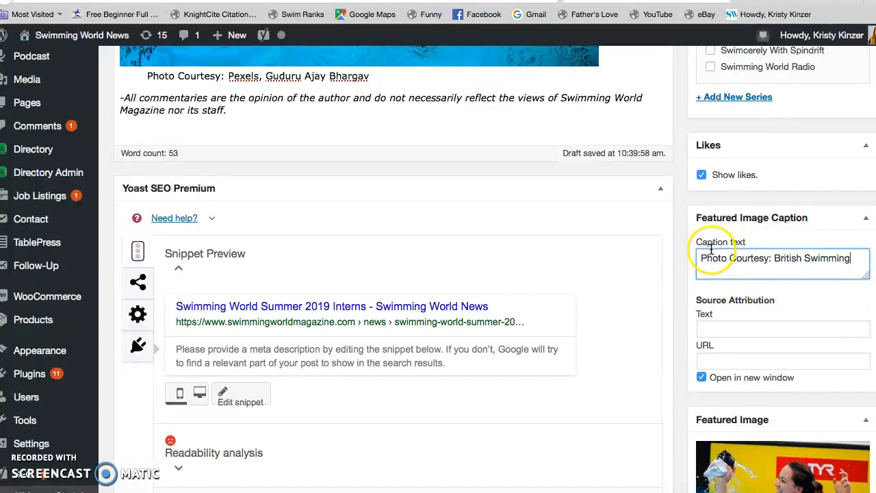
Preview the post again and check the featured image's caption and the rest of the article page.
scroll(726, 185, up, 10)
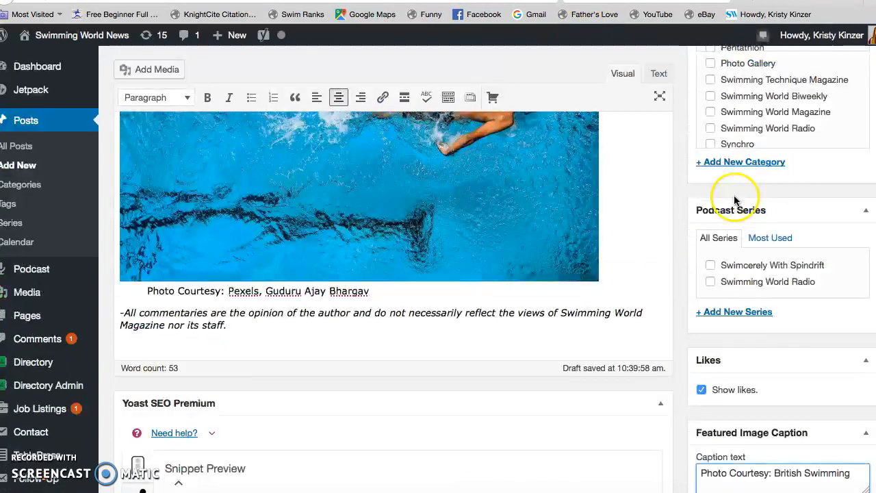
click(848, 134)
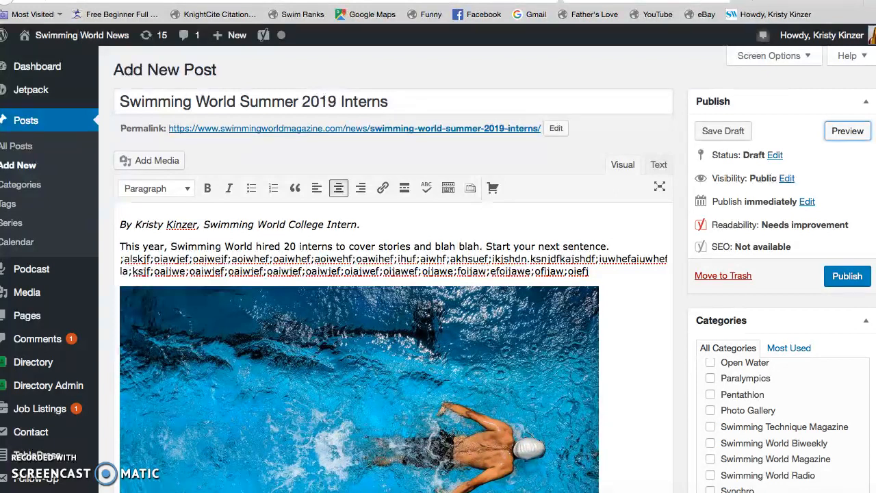
scroll(374, 296, down, 5)
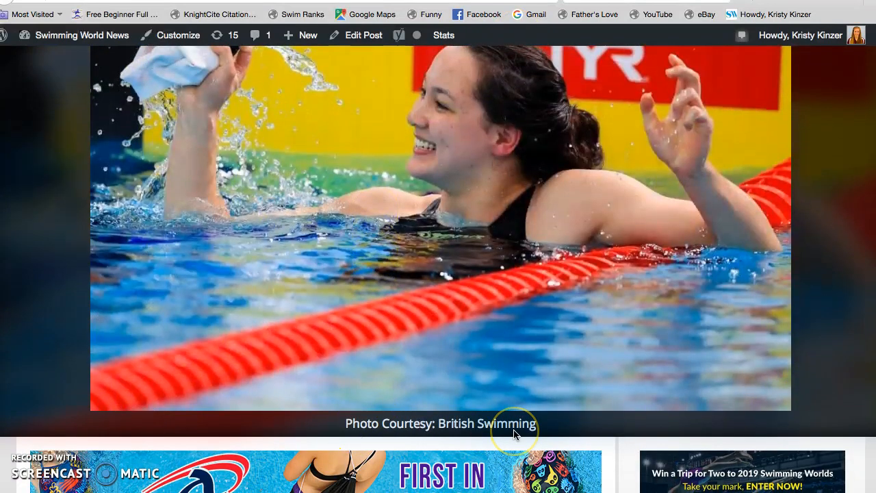
scroll(514, 432, down, 10)
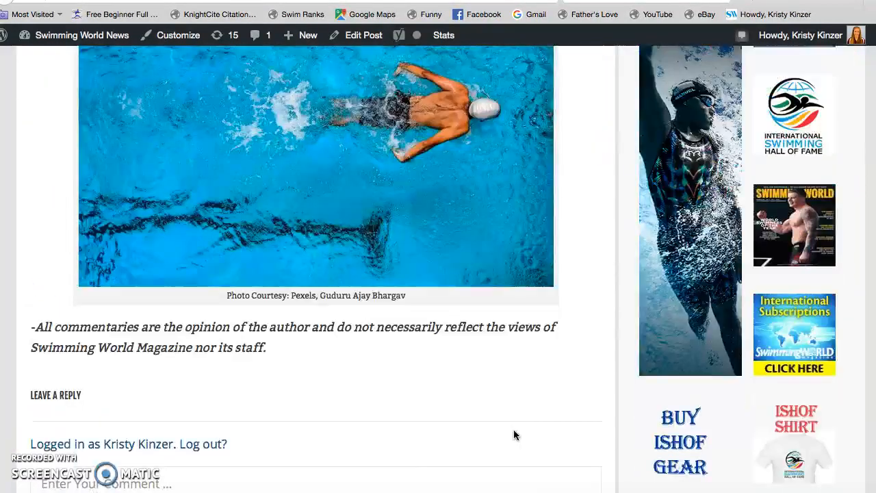
scroll(515, 431, up, 9)
scroll(514, 433, up, 6)
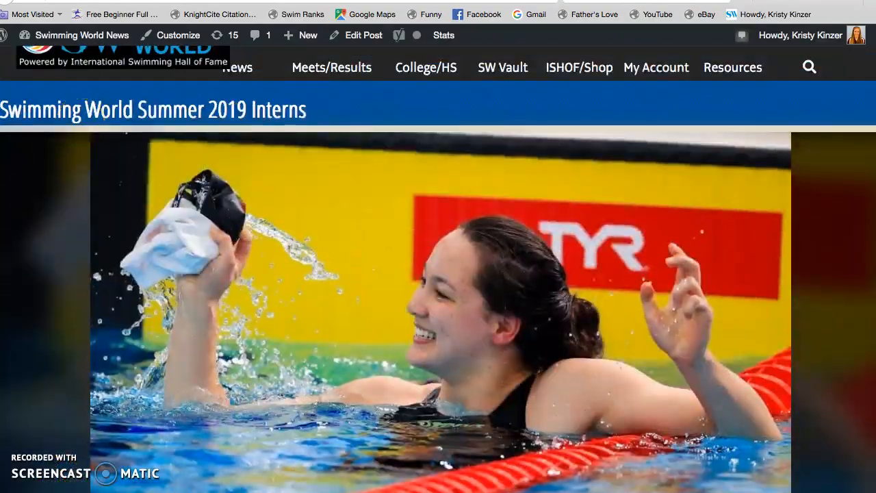